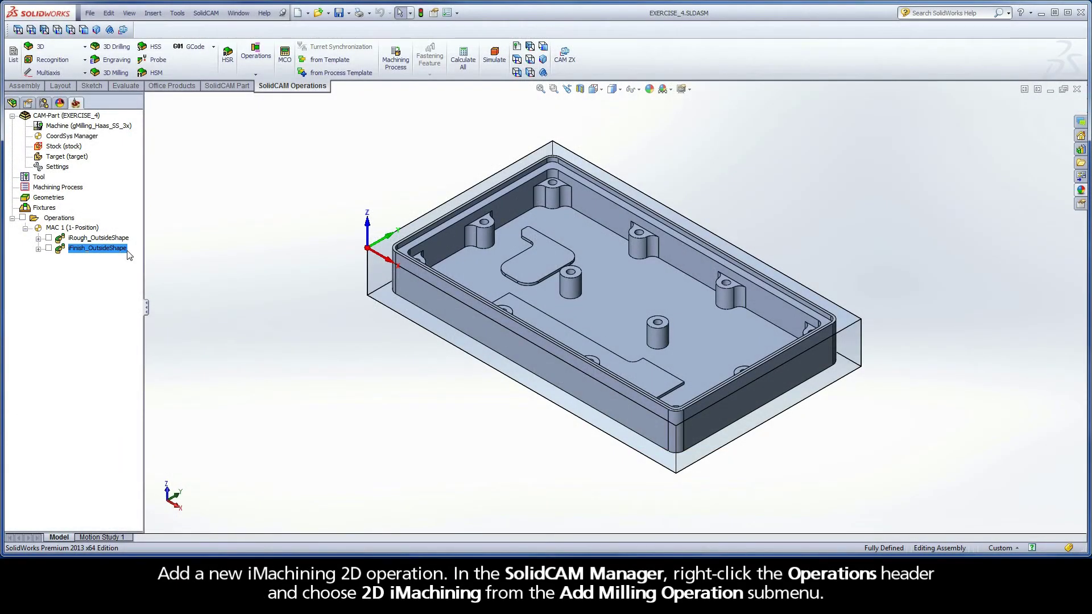
# - Add a 2D iMachining milling operation from the context menu, keeping the default iRough technology
pyautogui.rightClick(64, 221)
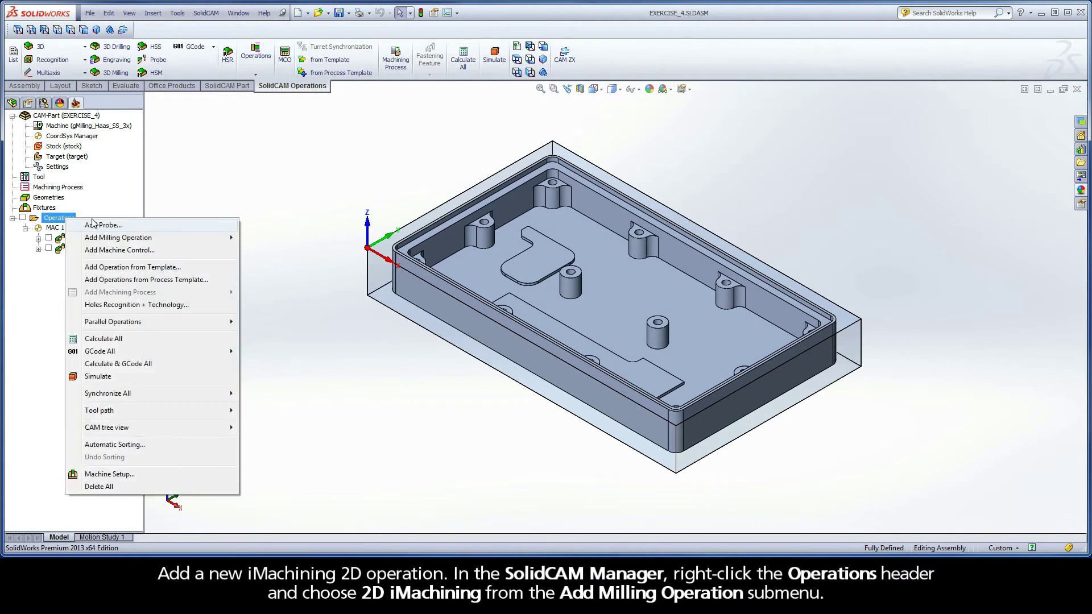
pyautogui.moveTo(128, 243)
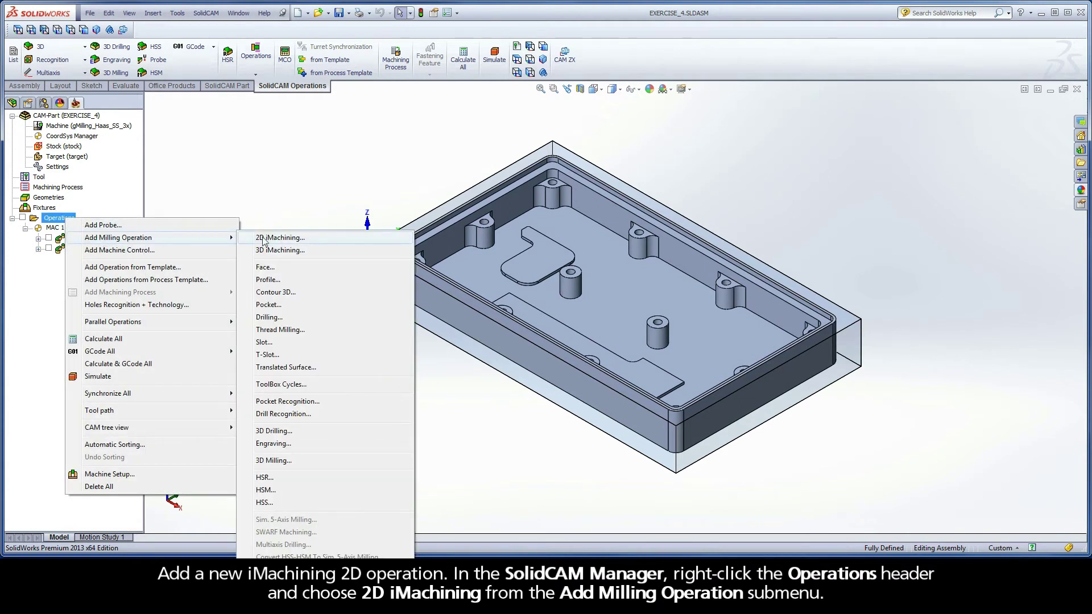
pyautogui.click(309, 239)
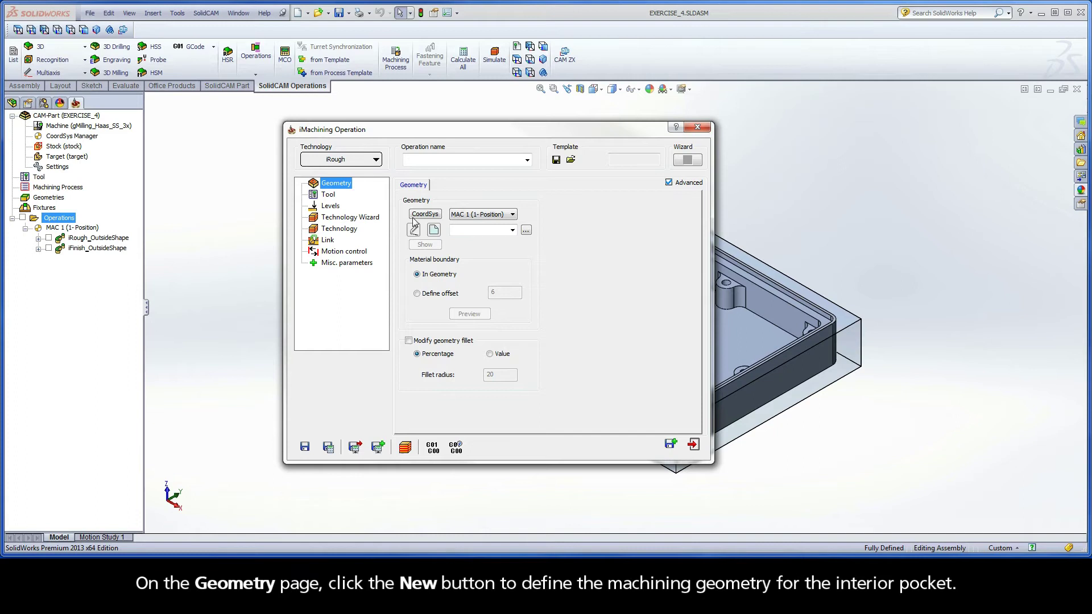
# - Create geometry contour1 by chaining the pocket floor's outer edge with Auto-constant Z
pyautogui.click(434, 230)
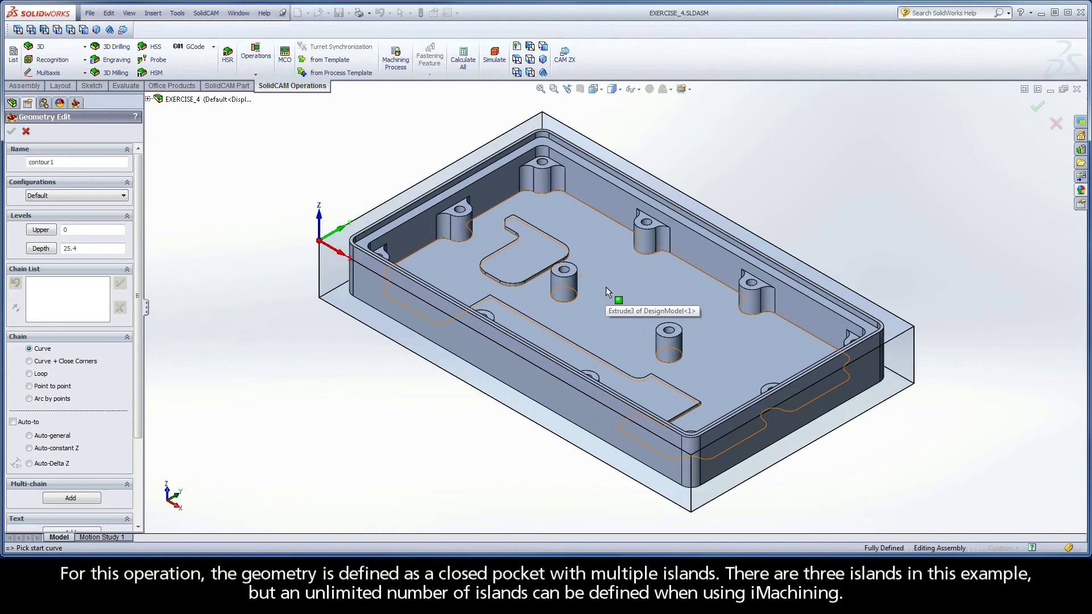
pyautogui.scroll(-2, 605, 287)
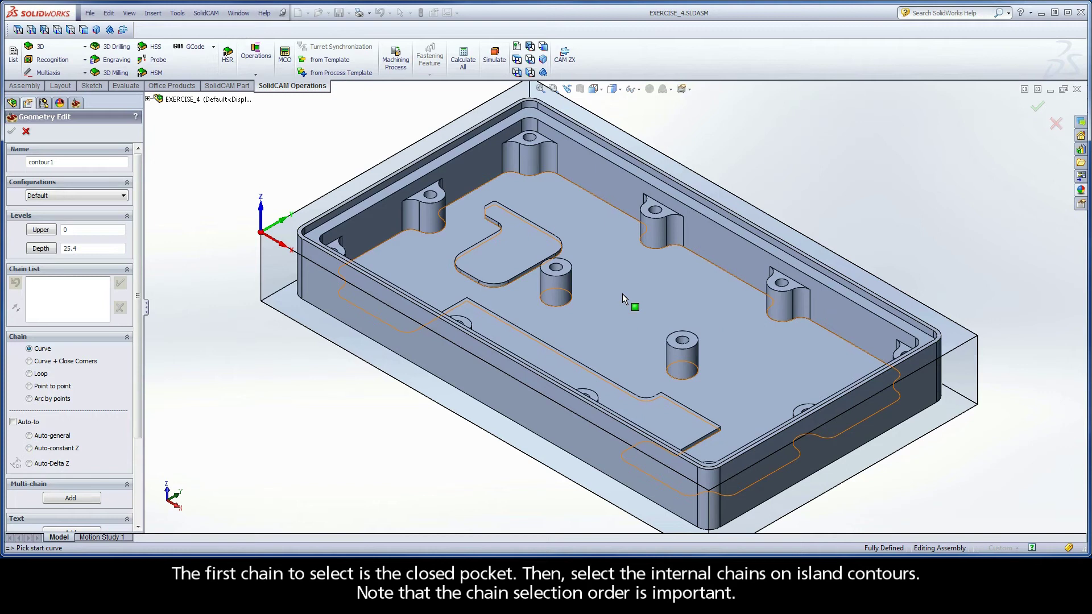
pyautogui.click(627, 221)
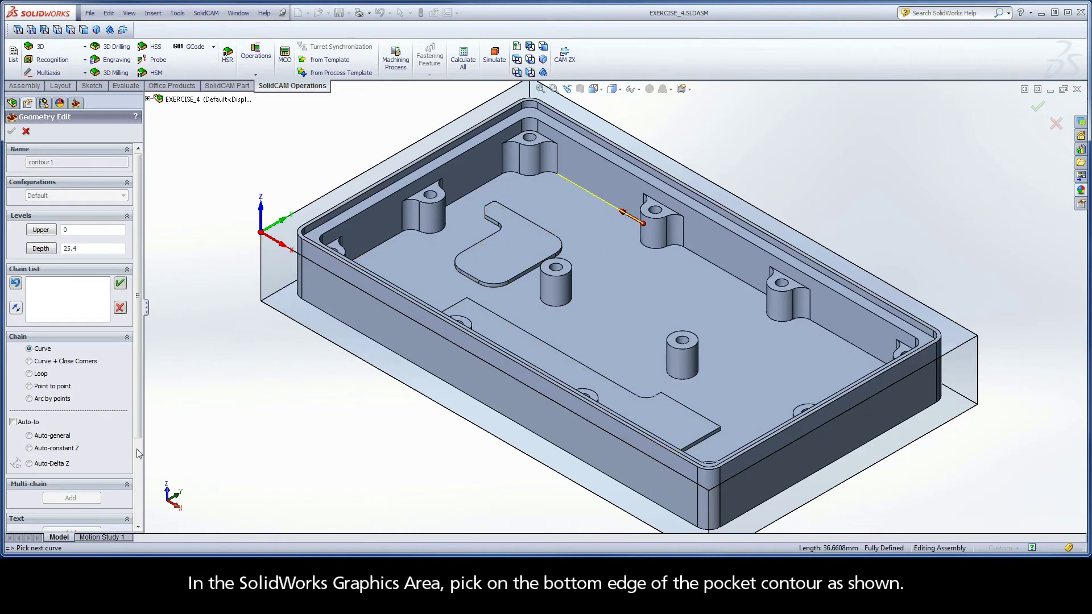
pyautogui.click(29, 448)
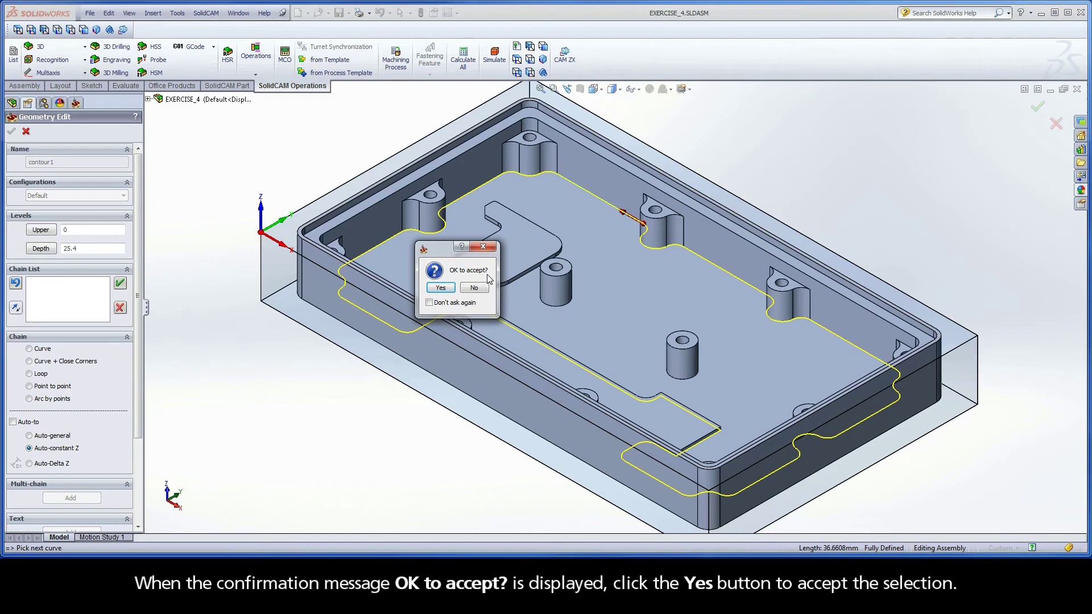
pyautogui.click(440, 288)
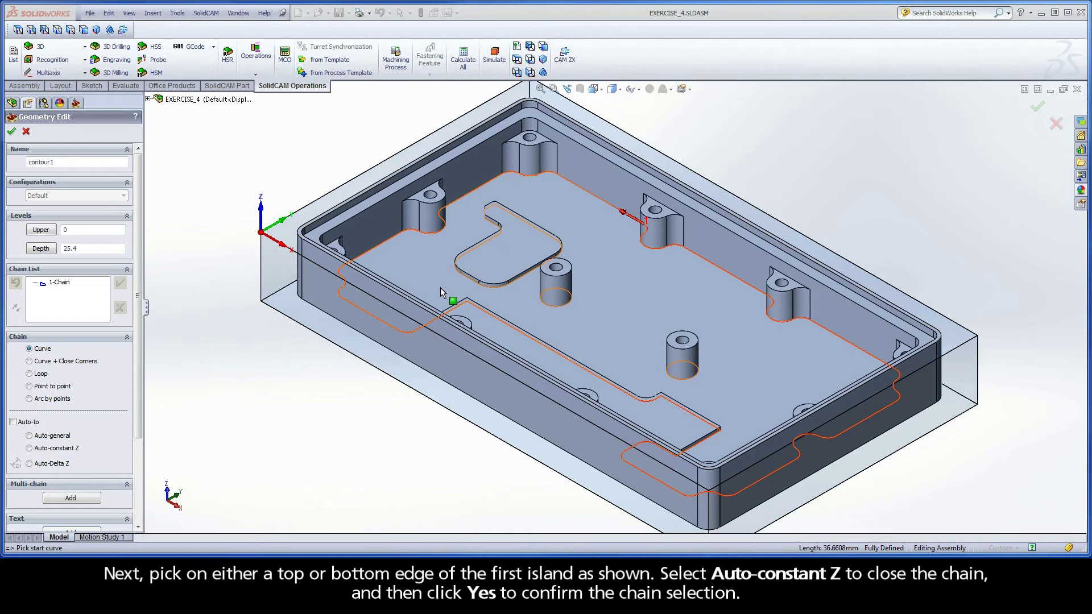
# - Add the raised tab outline to contour1 as the second chain using Auto-constant Z
pyautogui.click(473, 281)
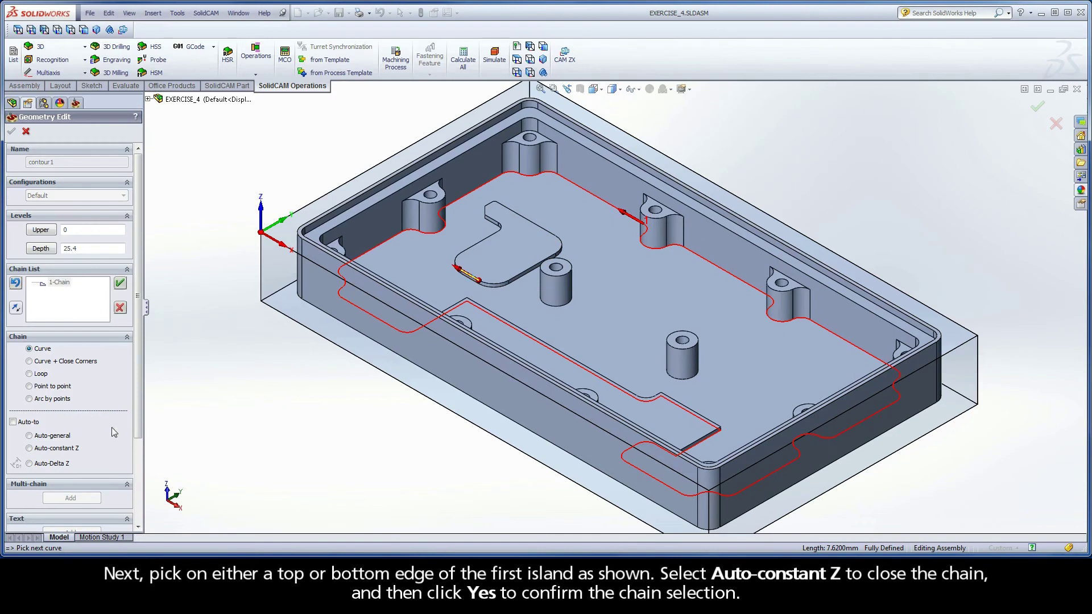
pyautogui.click(29, 448)
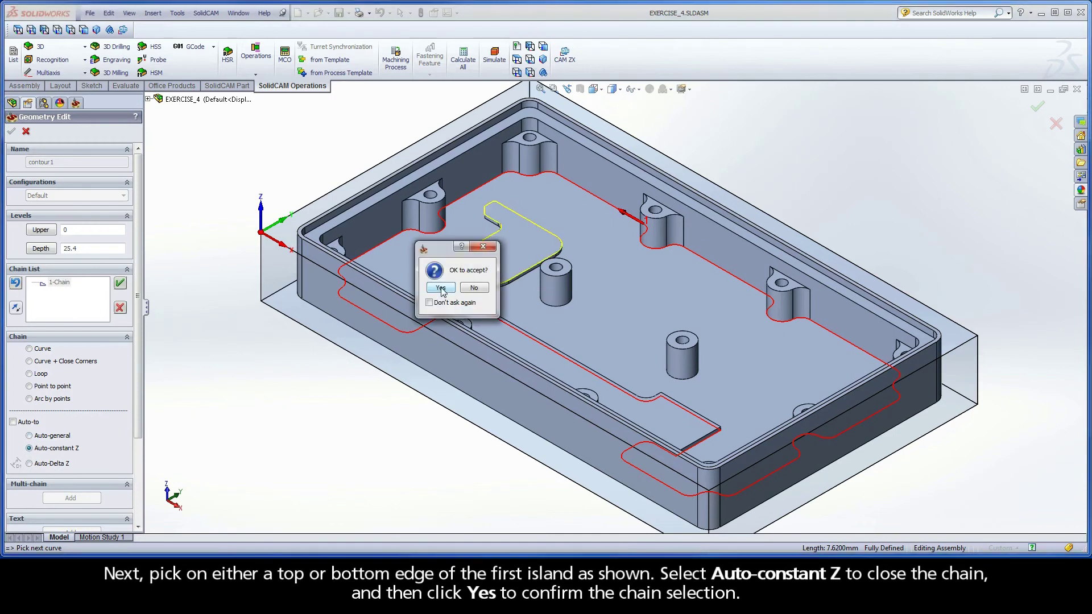
pyautogui.click(441, 287)
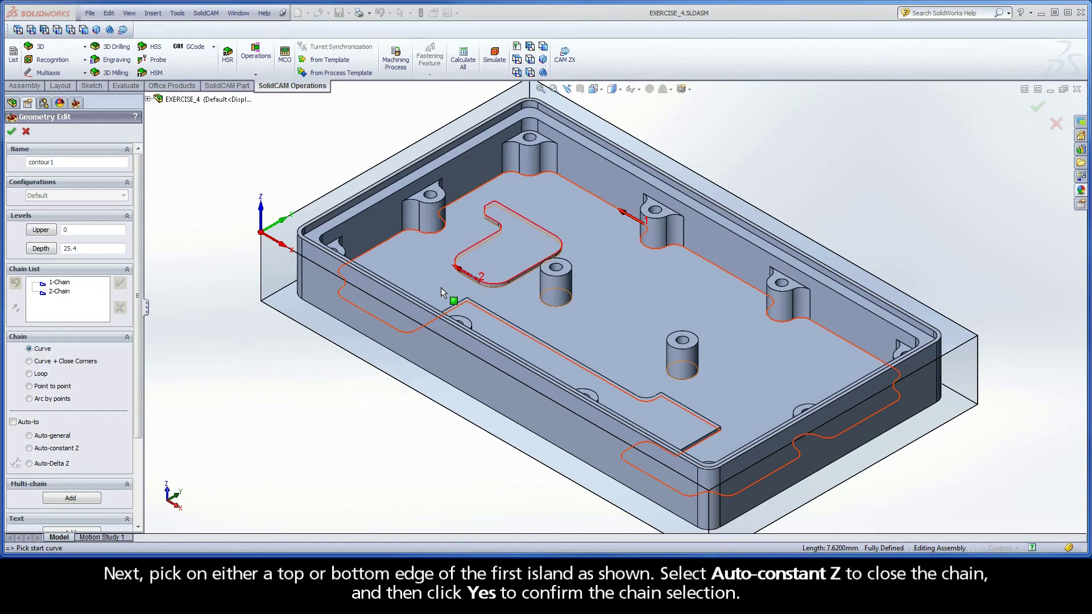
# - Add the base circles of the upper and lower bosses as chains 3 and 4
pyautogui.click(541, 298)
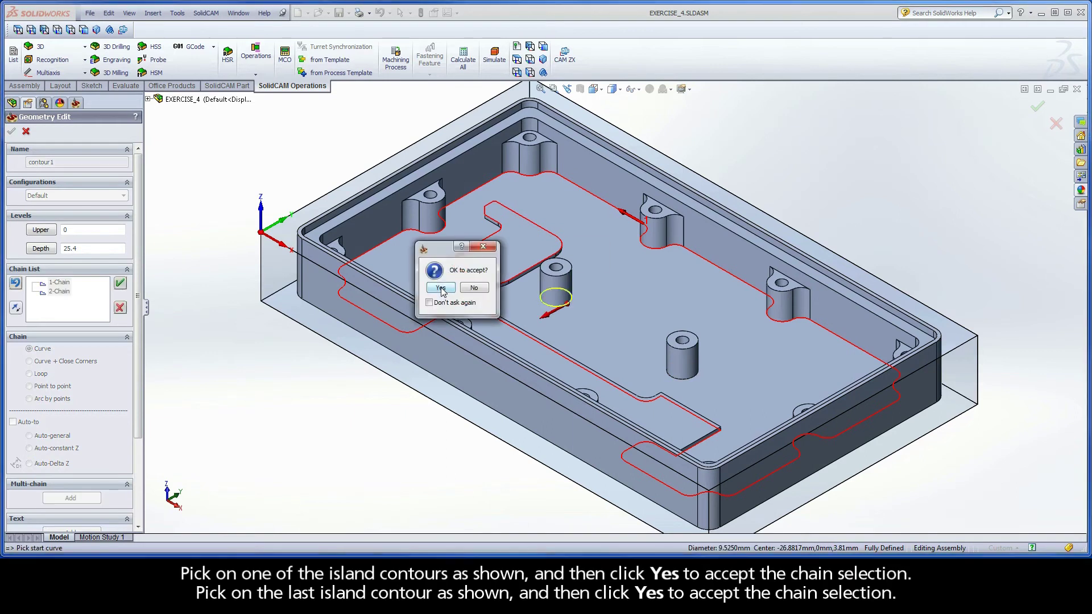
pyautogui.click(441, 287)
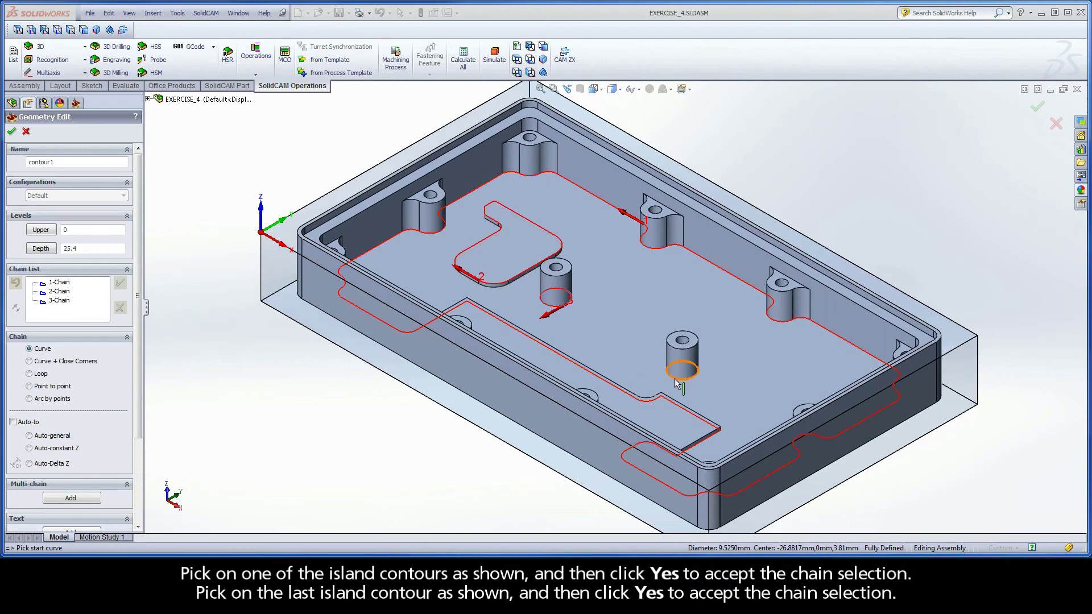
pyautogui.click(699, 377)
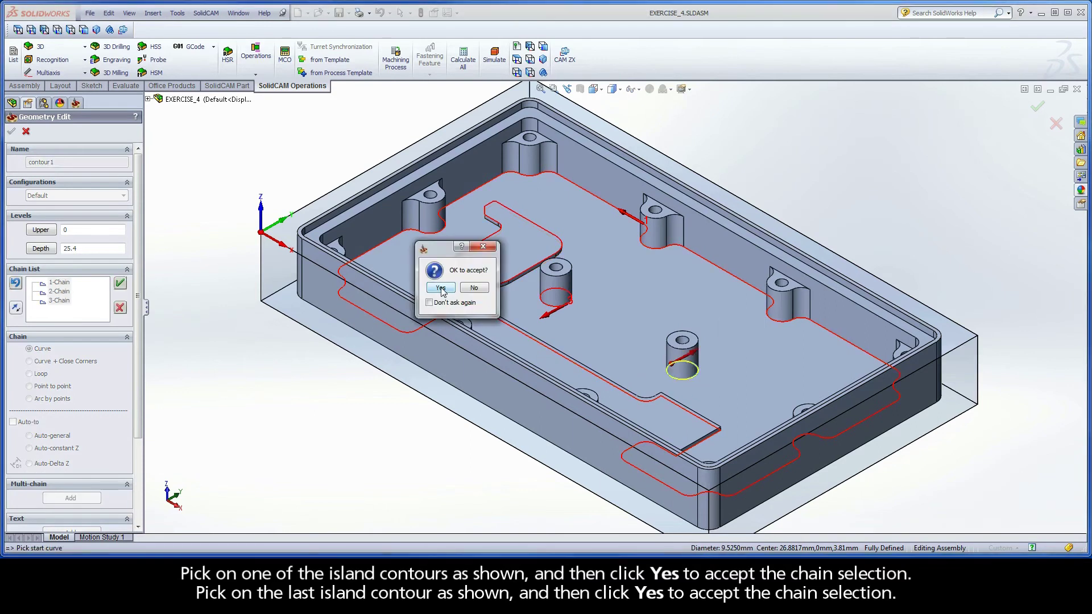
pyautogui.click(441, 287)
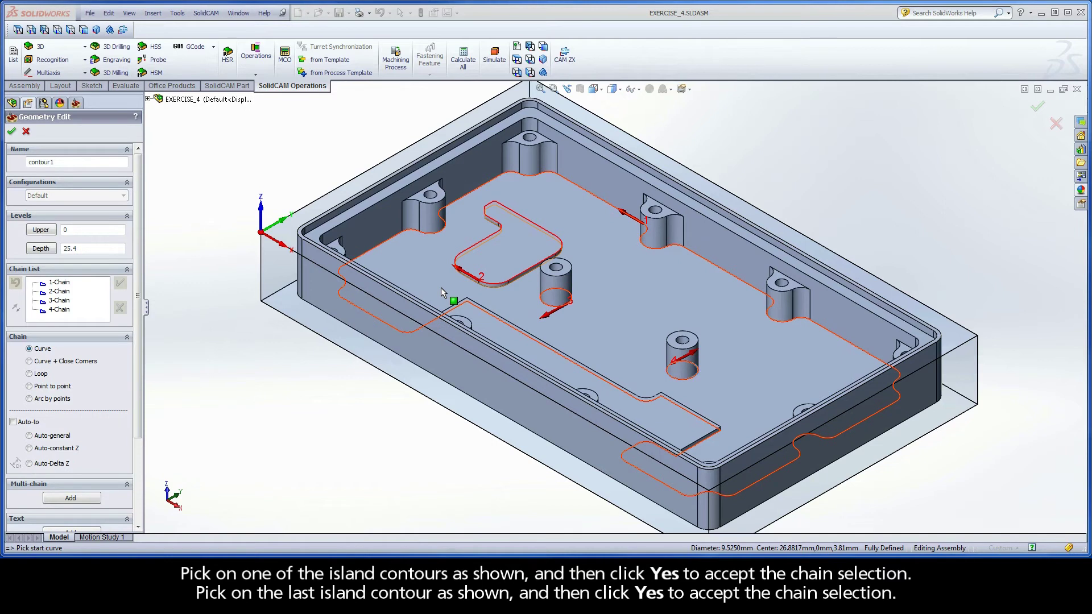
# - Confirm the geometry and assign Tool 1, the 9.5 mm END MILL, to the operation
pyautogui.click(12, 133)
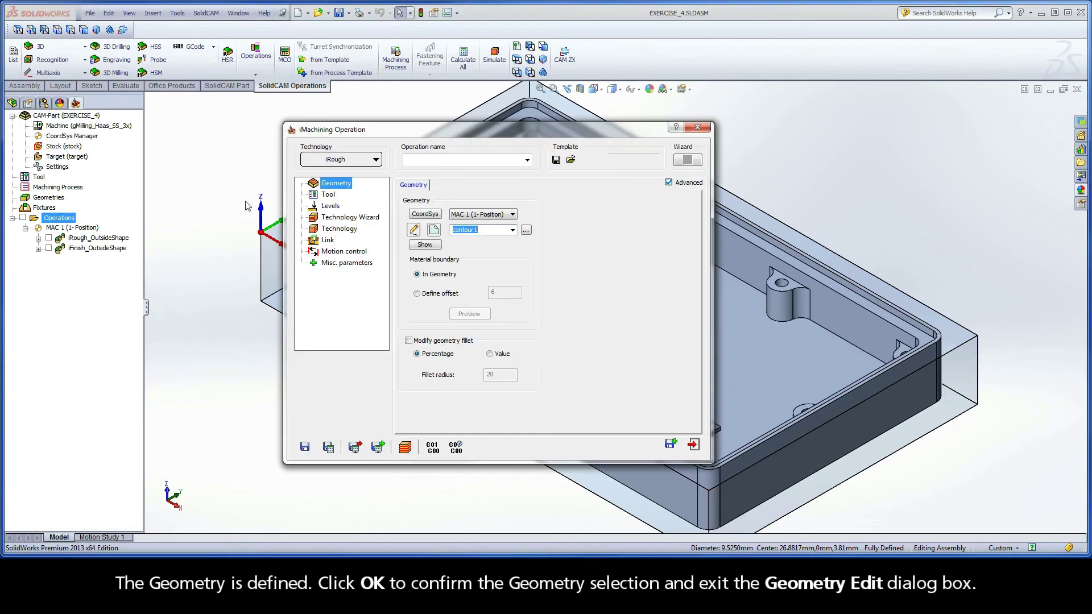
pyautogui.click(329, 195)
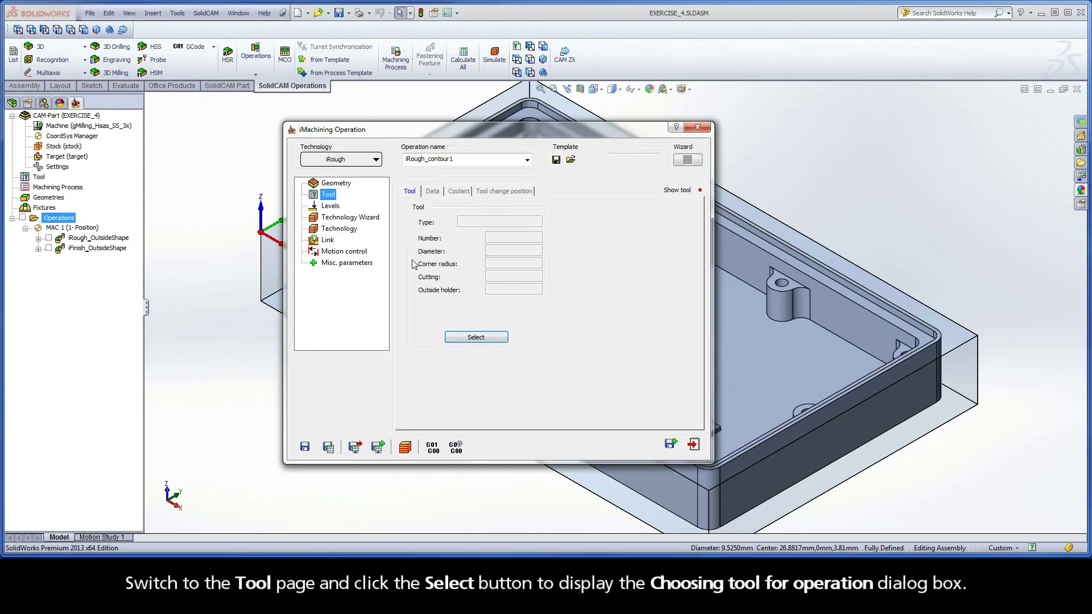
pyautogui.click(475, 337)
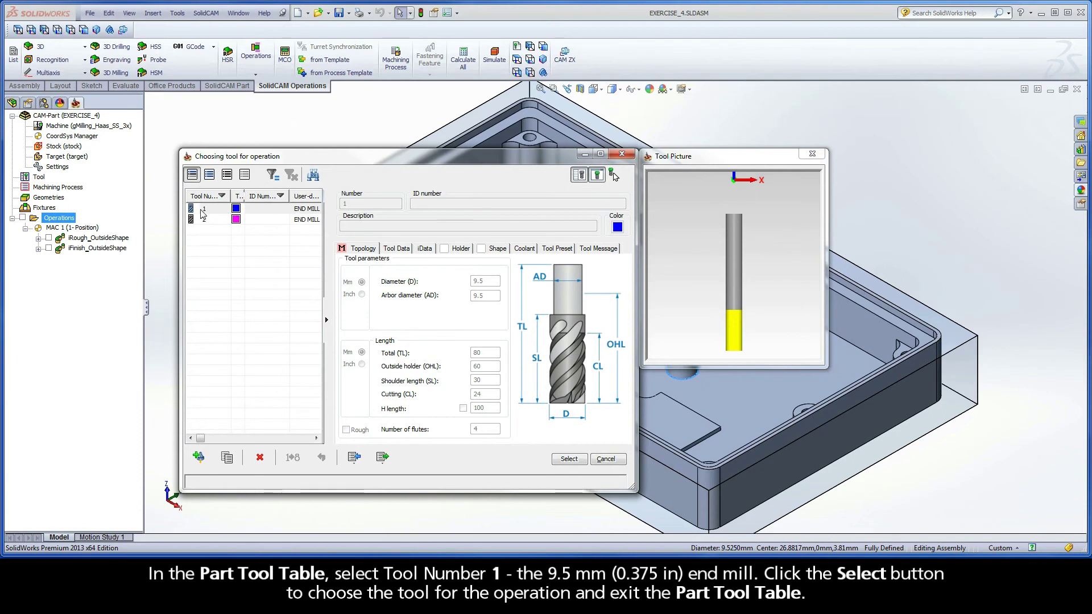
pyautogui.click(280, 209)
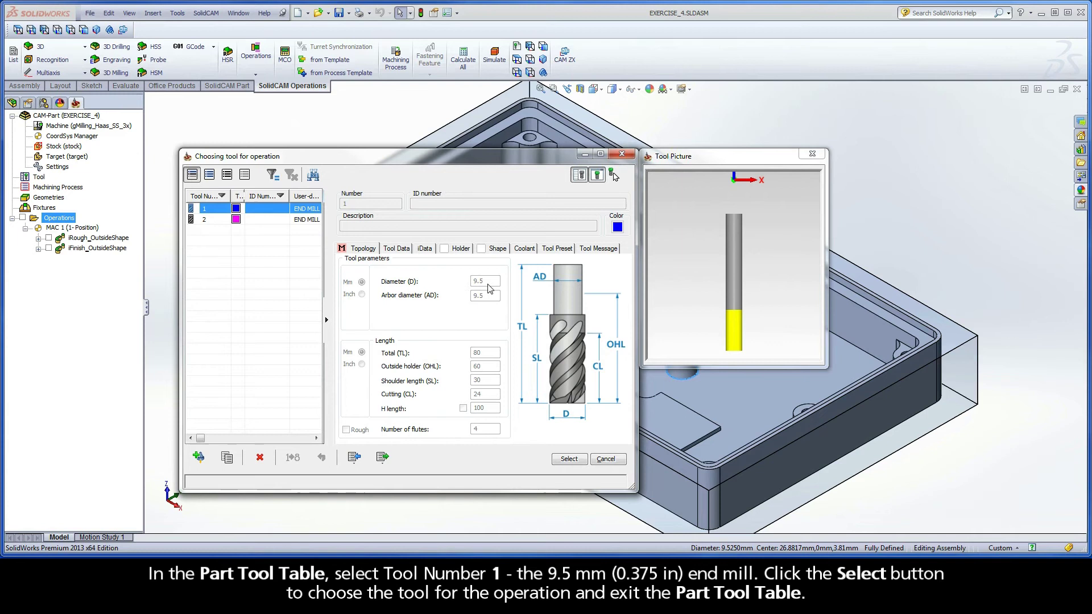
pyautogui.click(569, 461)
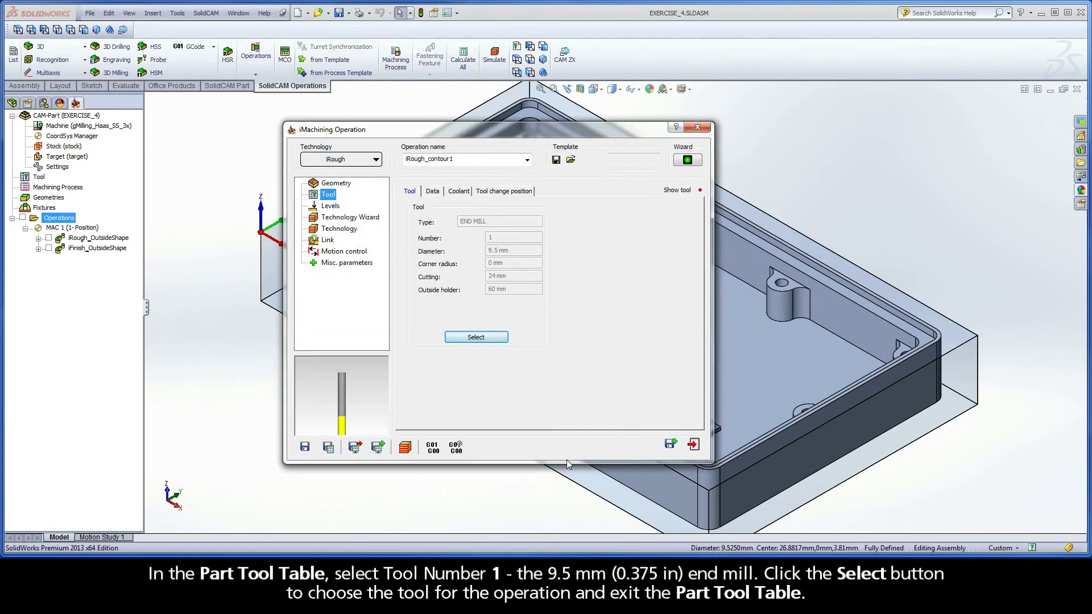
# - Set the Upper level to 0 by picking the part's top edge
pyautogui.click(339, 208)
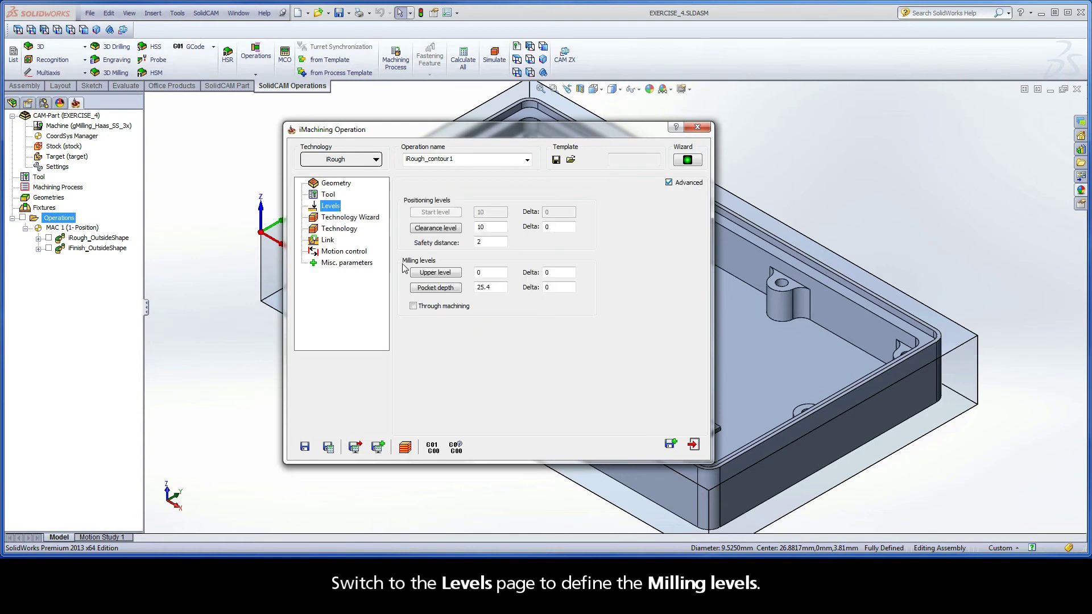
pyautogui.click(435, 272)
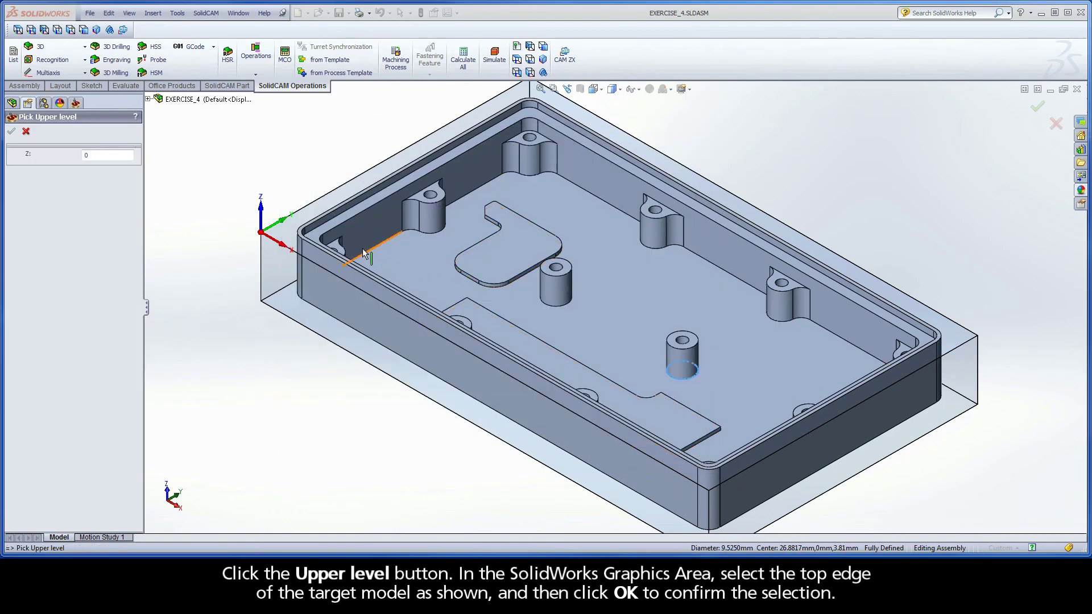
pyautogui.click(305, 229)
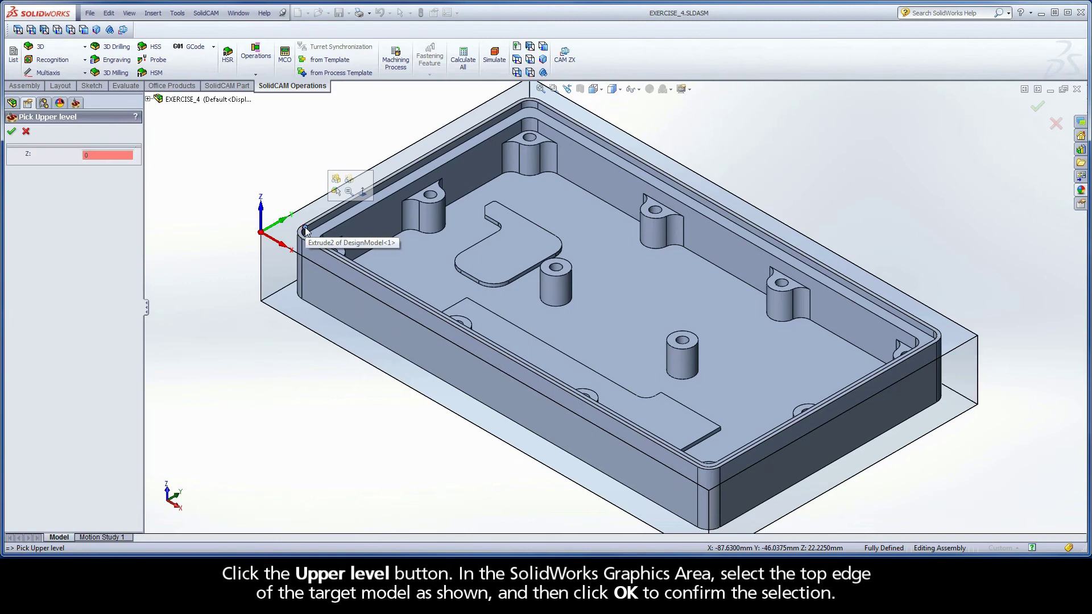
pyautogui.click(11, 131)
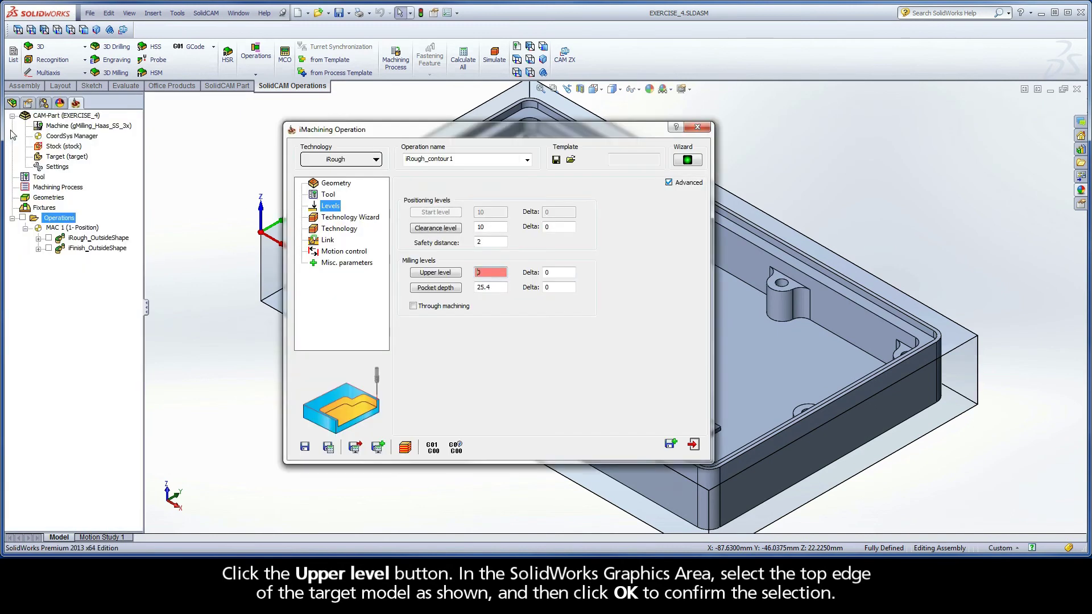
# - Set the Pocket depth to 18.415 from the interior pocket's floor face
pyautogui.click(435, 288)
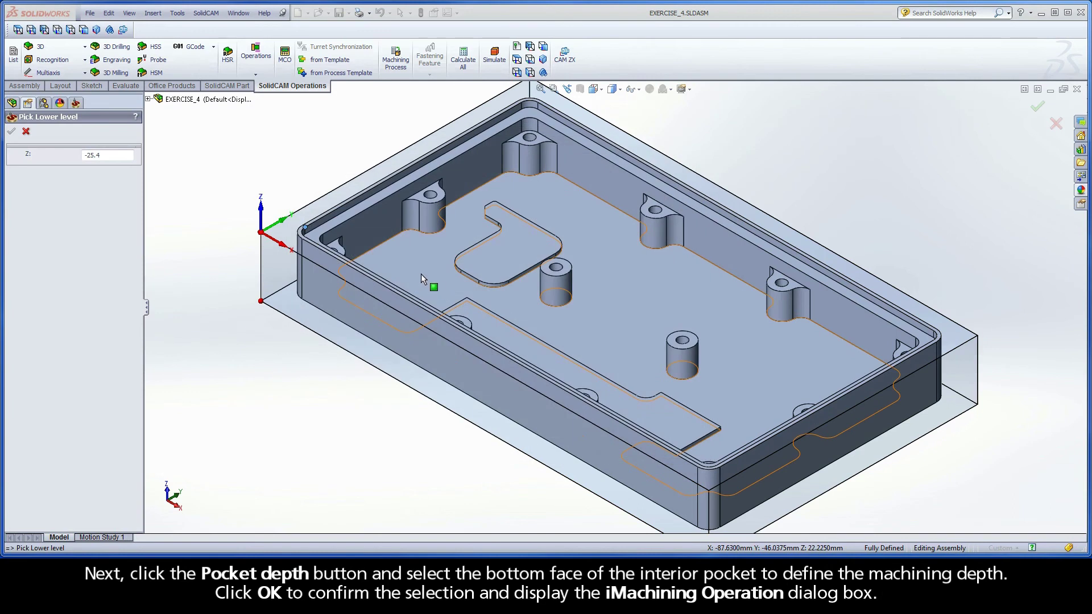
pyautogui.click(413, 268)
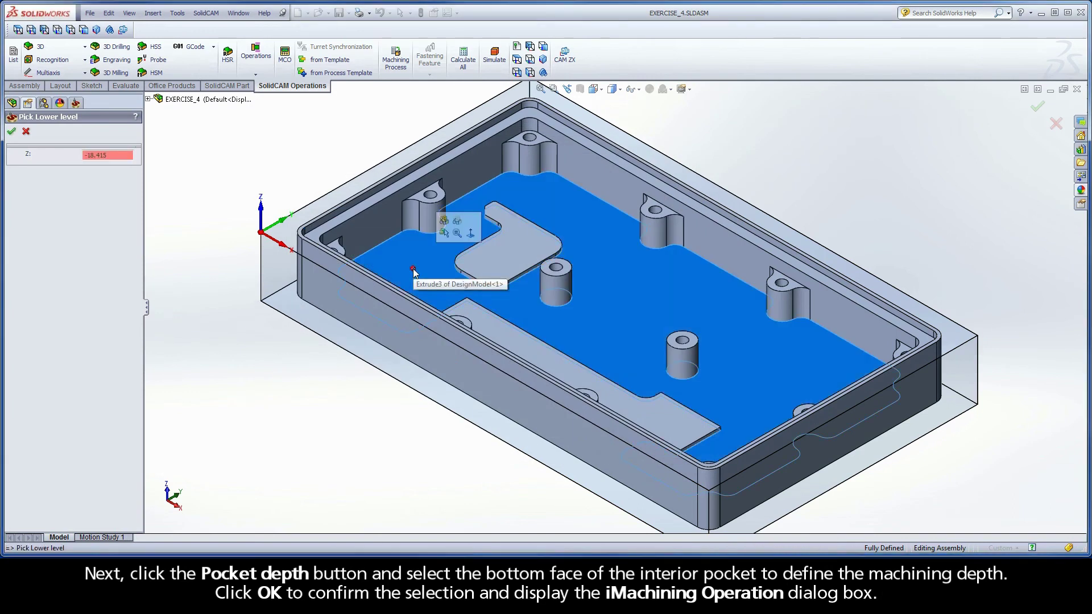
pyautogui.click(12, 132)
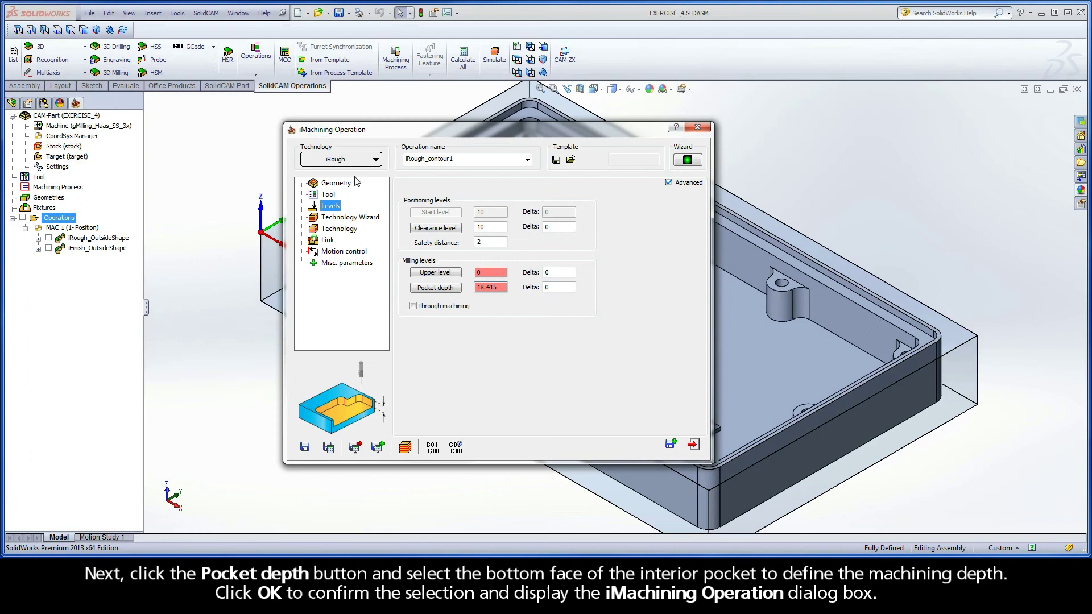
# - Lower the Technology Wizard machining level to 3, giving 8997 rpm and 2606 mm/min feed
pyautogui.click(351, 219)
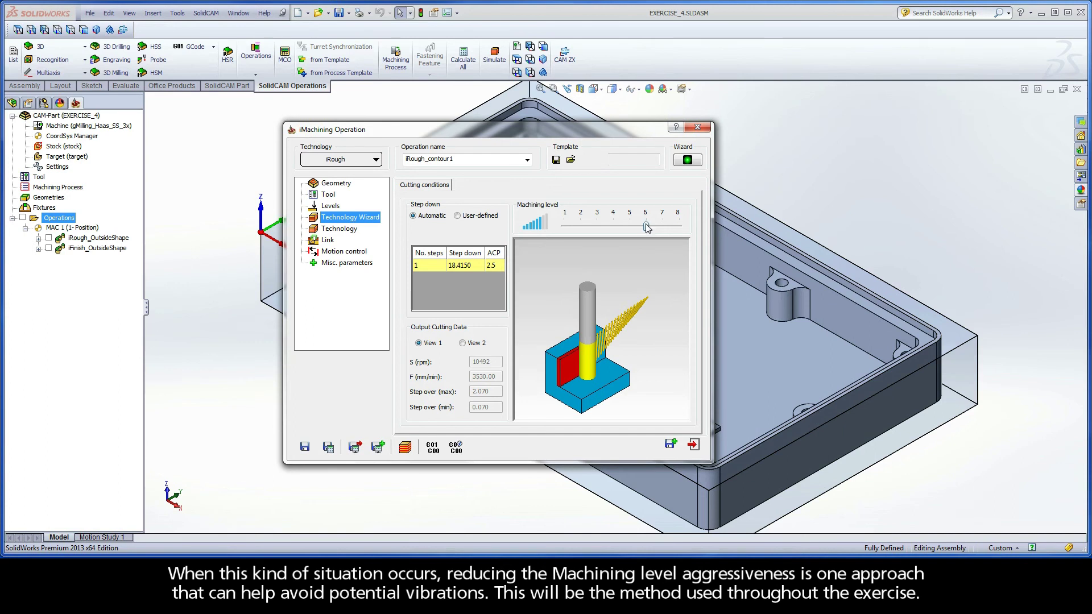
pyautogui.moveTo(647, 227); pyautogui.dragTo(596, 228)
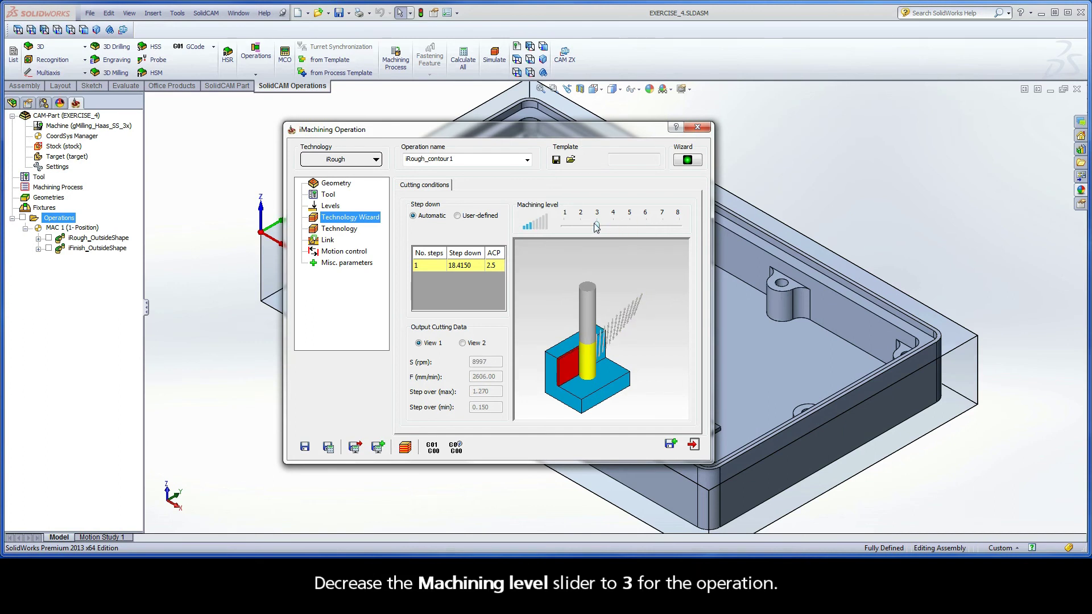
# - Review the step-down, 0.24 wall/island offset, and helical entry link settings
pyautogui.click(340, 229)
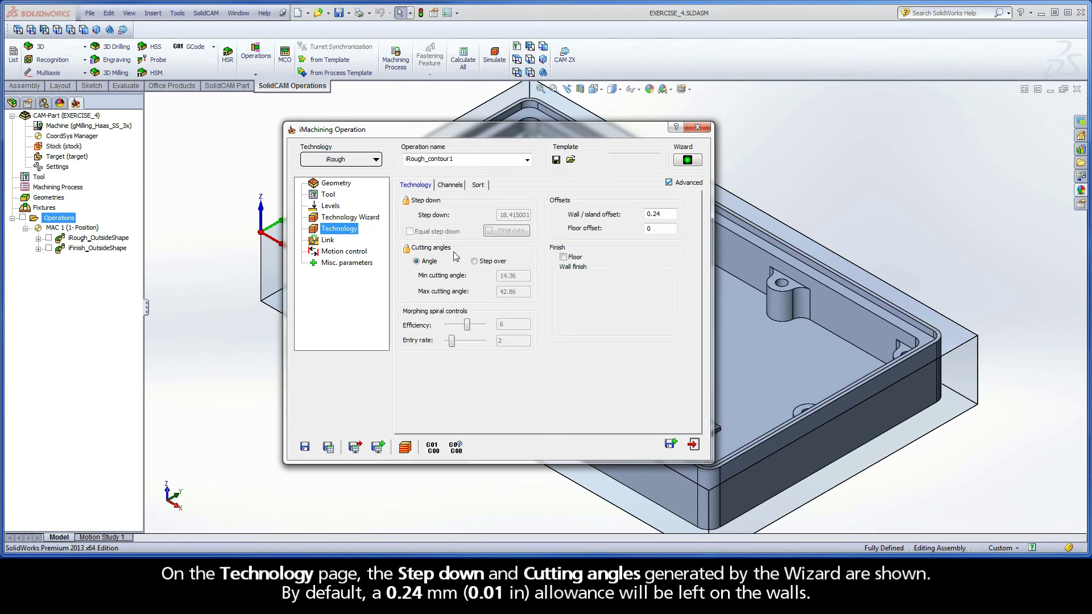
pyautogui.click(657, 214)
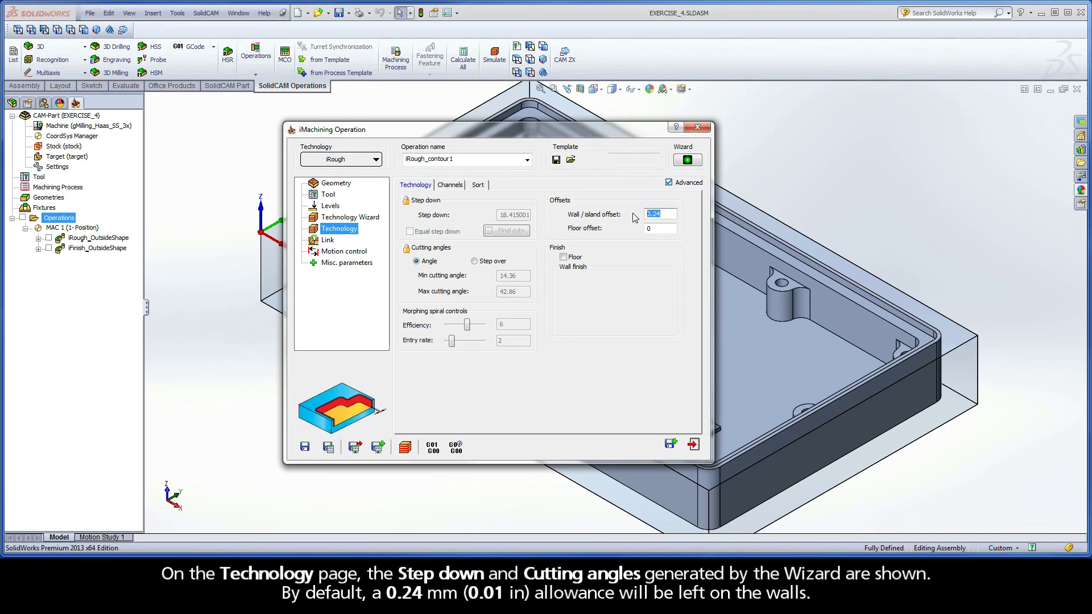
pyautogui.click(328, 241)
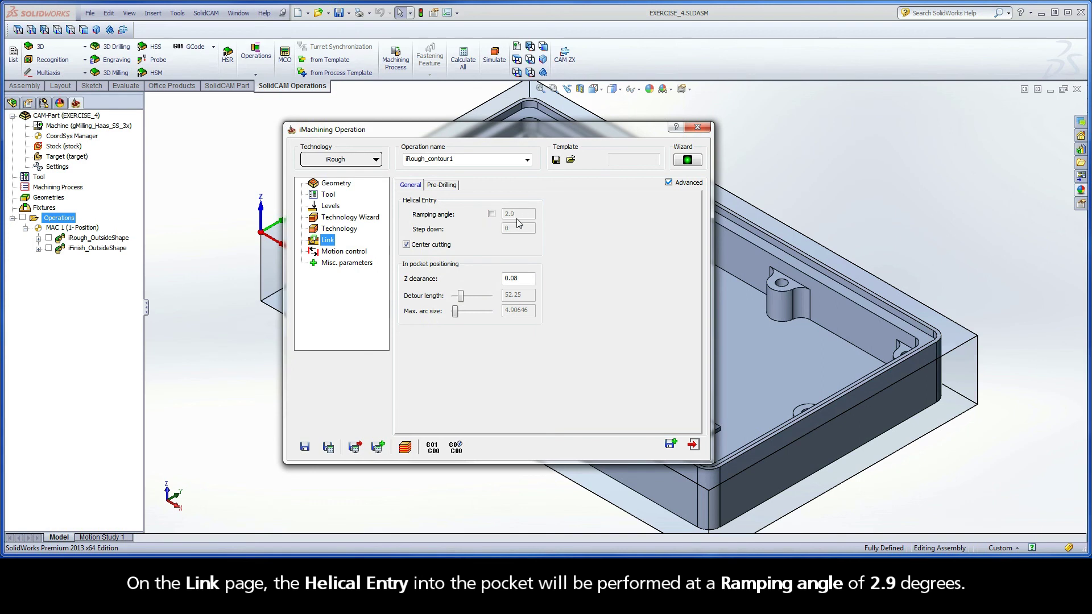
# - Rename the operation iRough_InteriorPocket and Save & Calculate it
pyautogui.click(459, 160)
pyautogui.moveTo(457, 159); pyautogui.dragTo(430, 161)
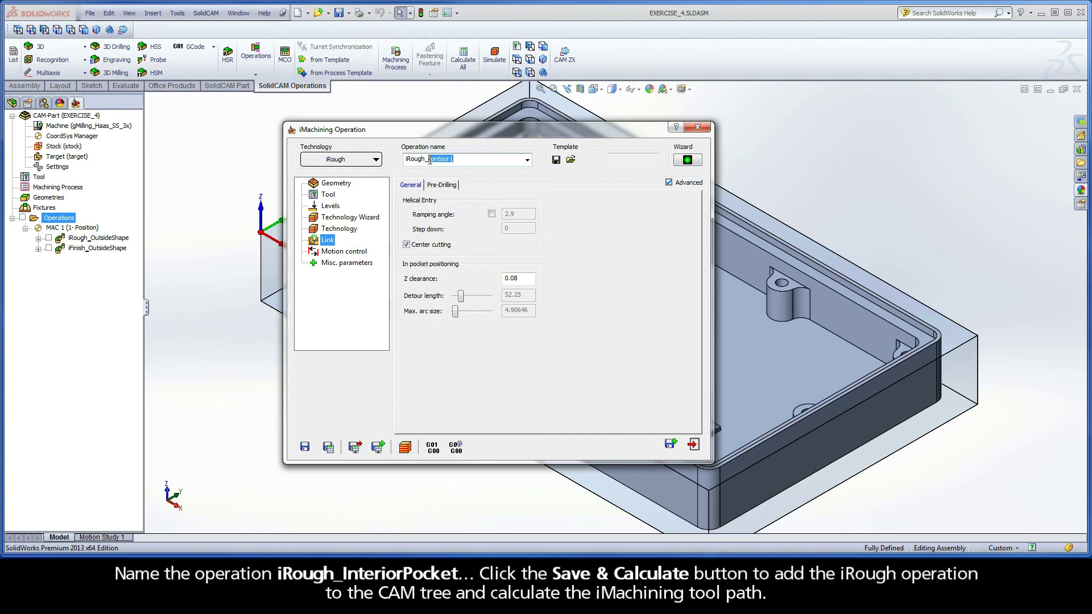
pyautogui.write('InteriorPocket')
pyautogui.click(328, 447)
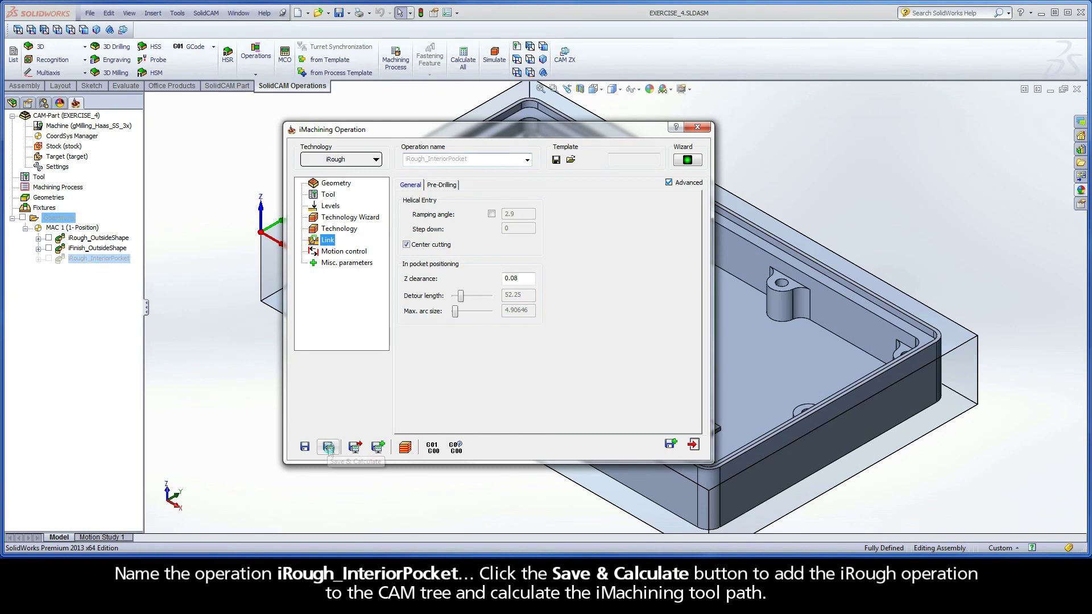
pyautogui.click(405, 449)
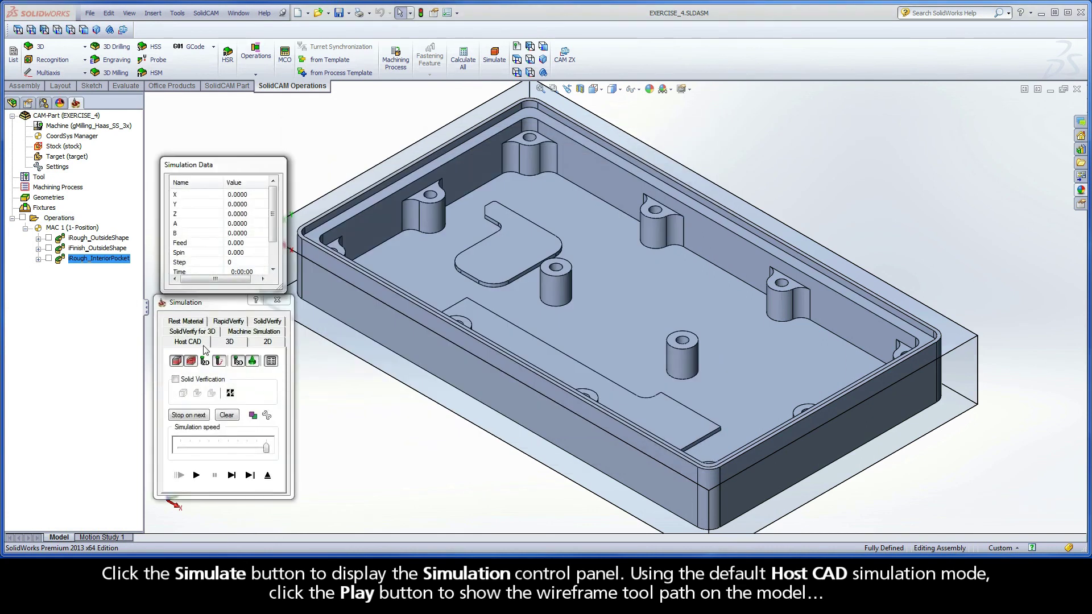
pyautogui.click(197, 476)
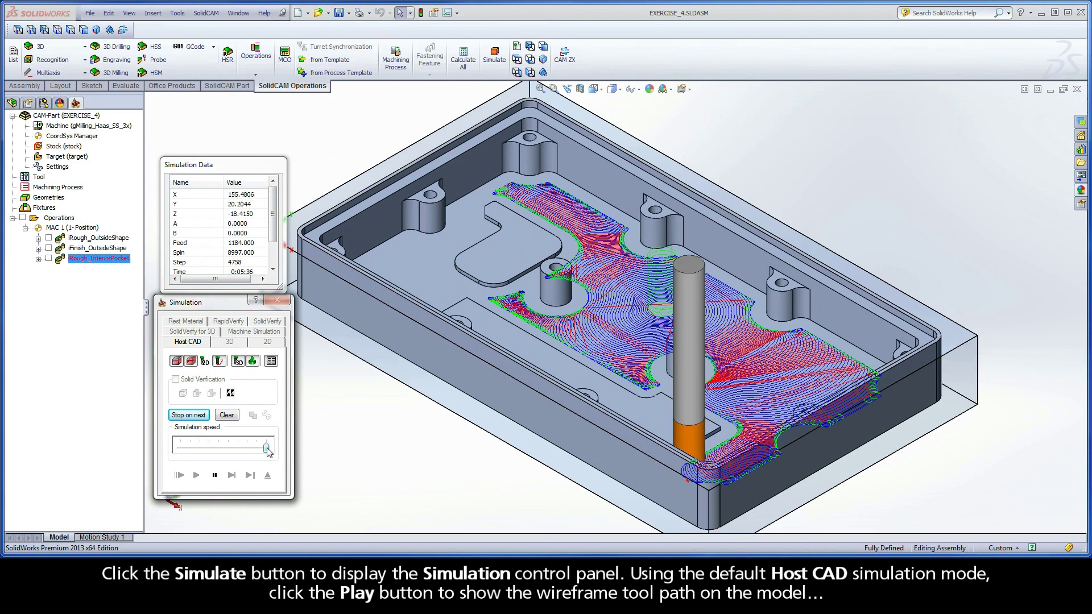
pyautogui.moveTo(267, 449); pyautogui.dragTo(210, 450)
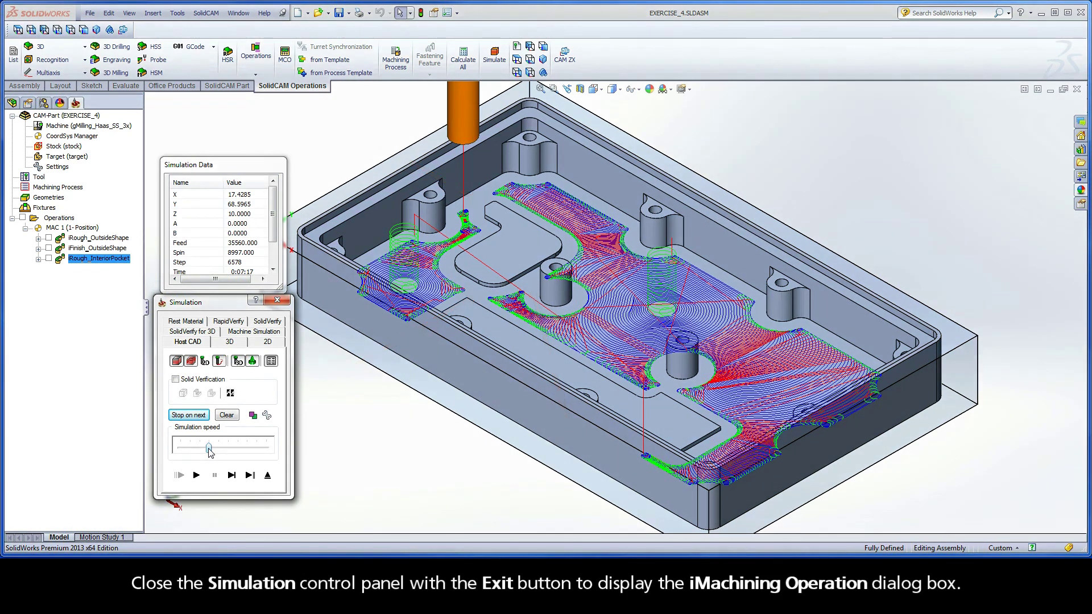
pyautogui.click(268, 476)
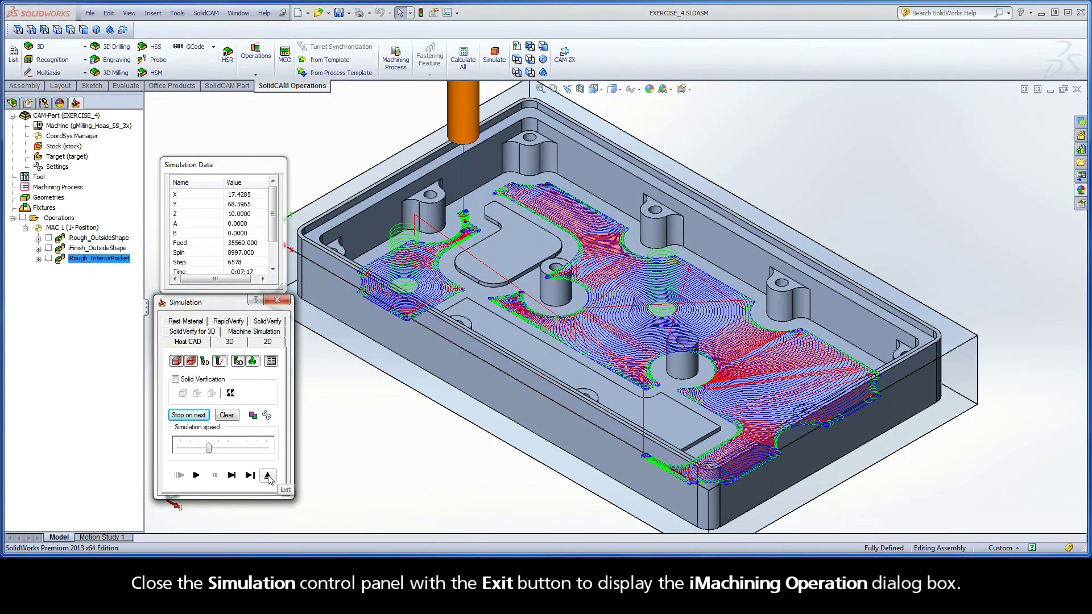